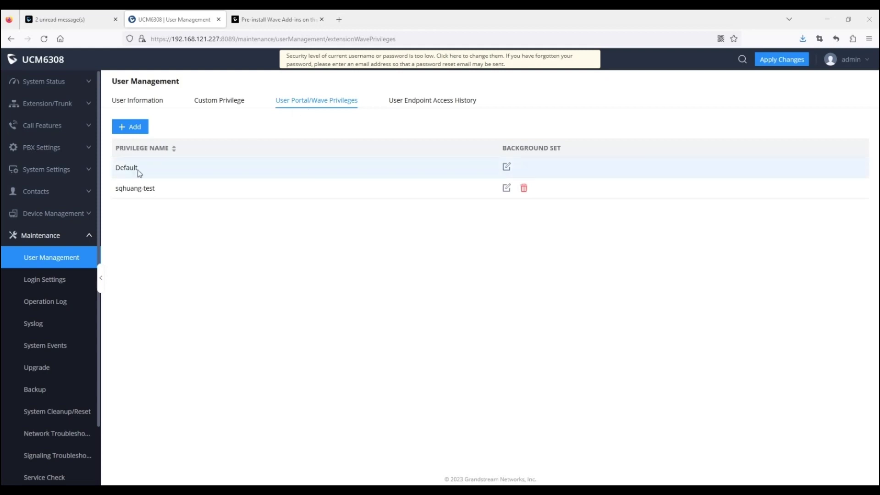
# Step: Highlight the Default and the custom privilege names in the Wave privilege list
pyautogui.moveTo(140, 172); pyautogui.dragTo(117, 171)
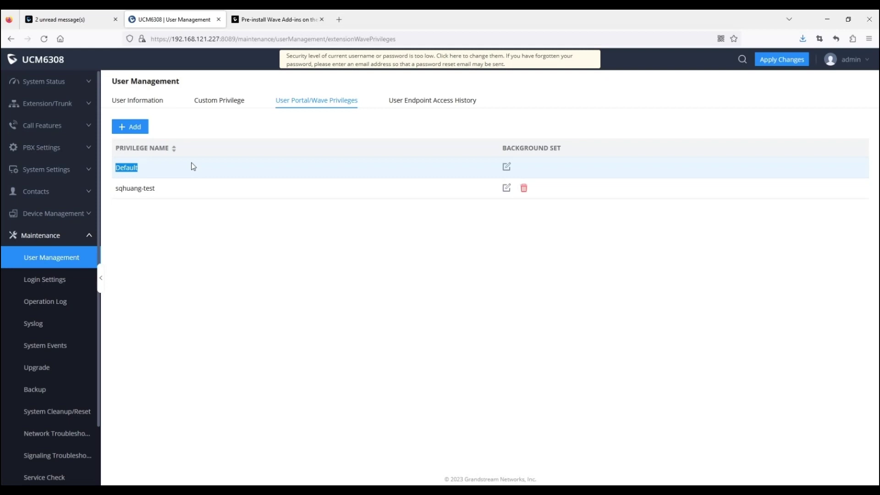
pyautogui.moveTo(156, 189); pyautogui.dragTo(117, 192)
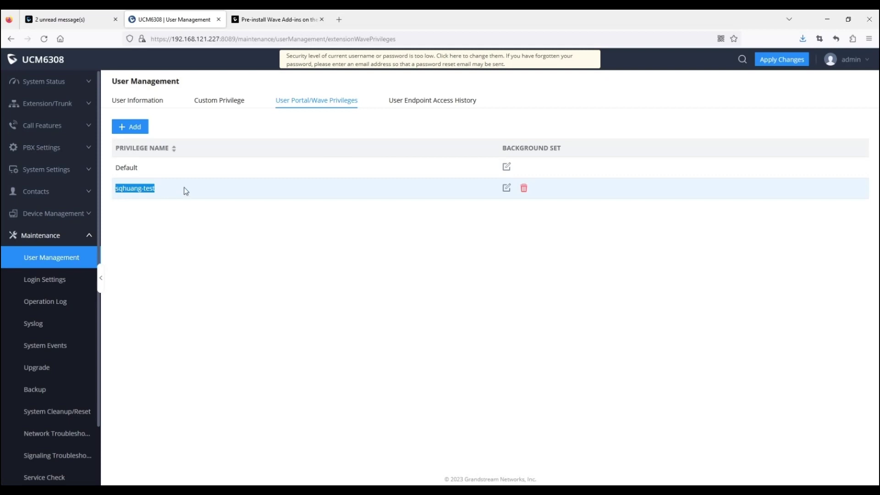
pyautogui.click(271, 168)
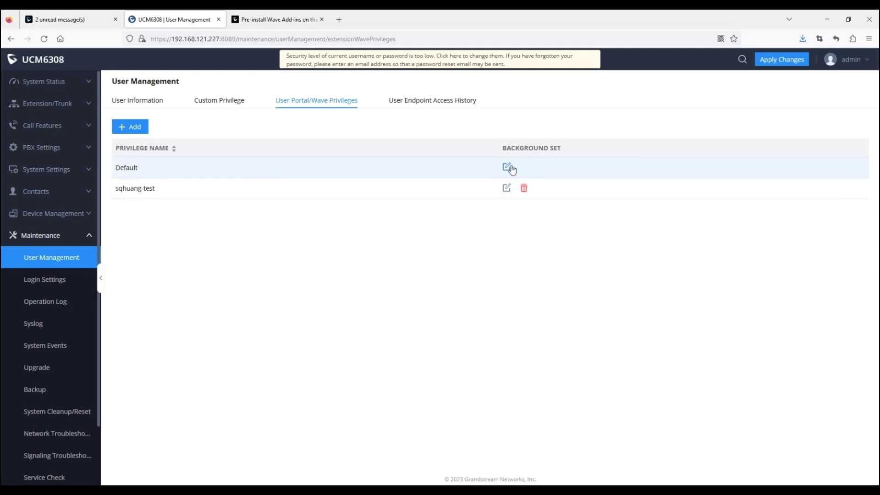
# Step: Uncheck Chat, End-to-End Encrypted Chat and Video Call in Default, then save and apply changes
pyautogui.click(511, 170)
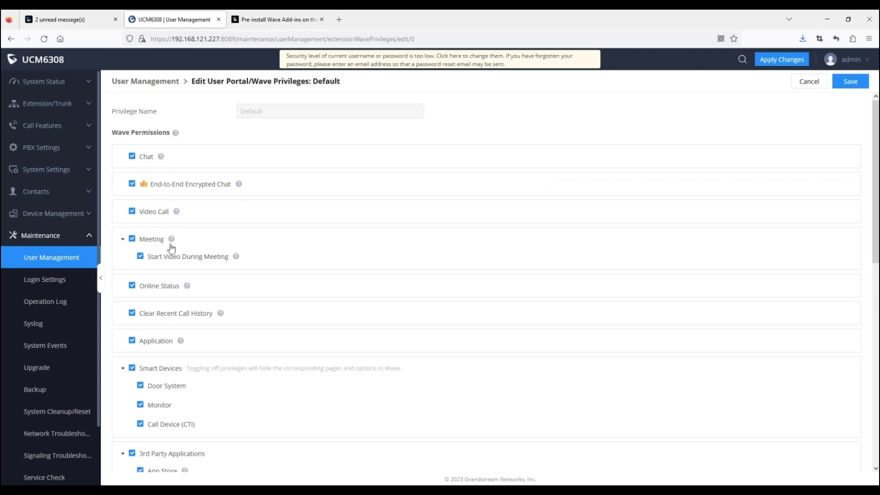
pyautogui.scroll(-3, 211, 293)
pyautogui.scroll(-7, 215, 302)
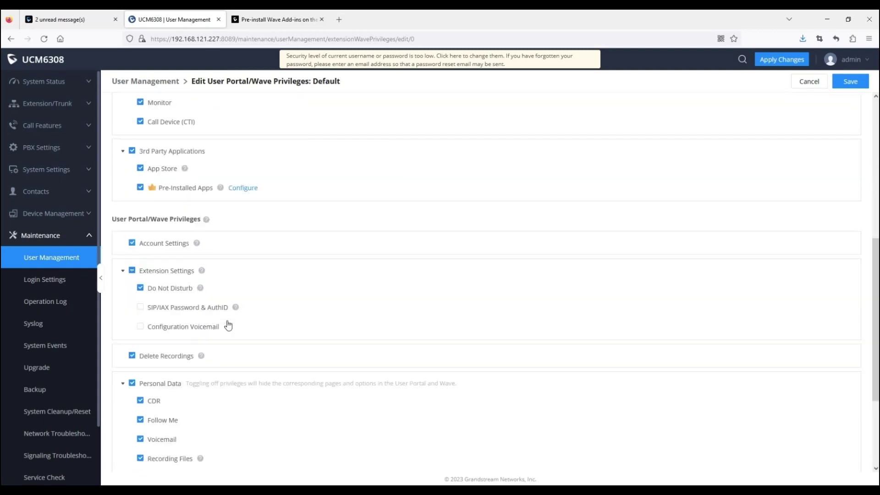
pyautogui.scroll(5, 218, 373)
pyautogui.scroll(6, 212, 356)
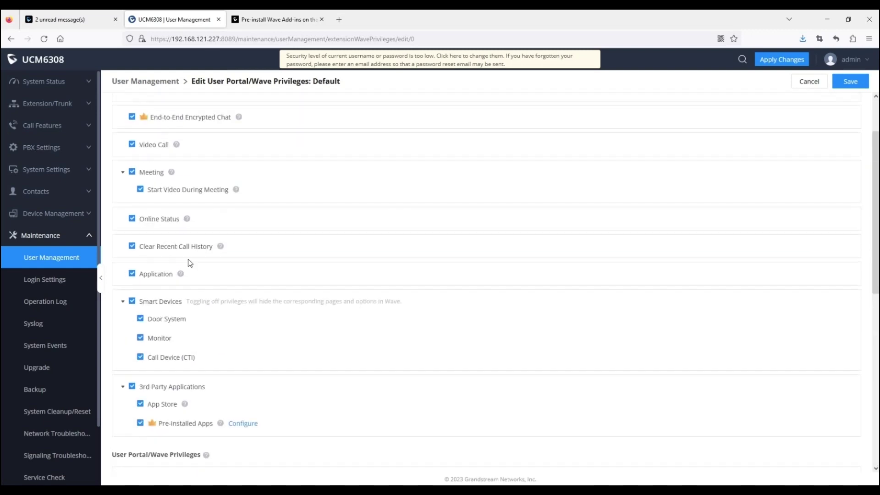
pyautogui.click(132, 156)
pyautogui.click(132, 184)
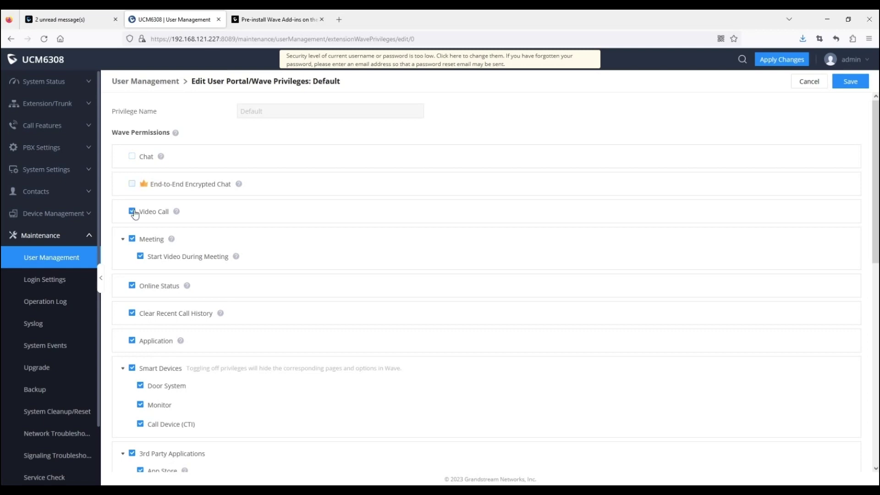
pyautogui.click(132, 211)
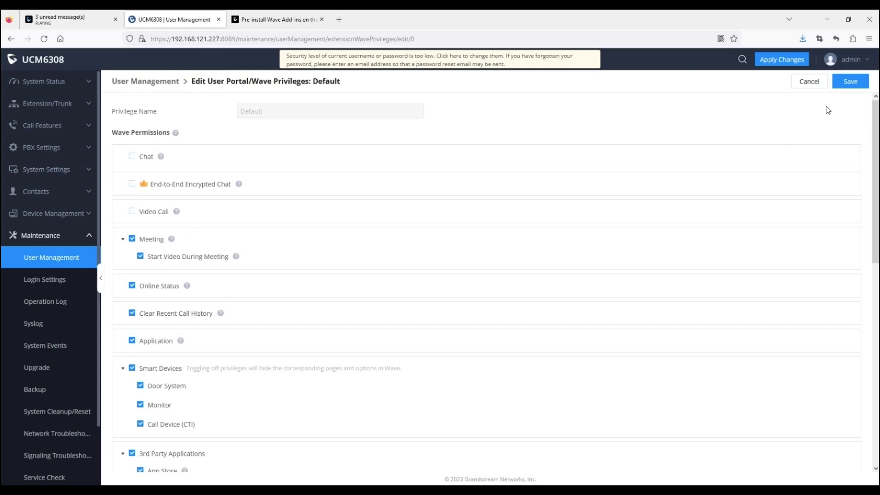
pyautogui.click(850, 81)
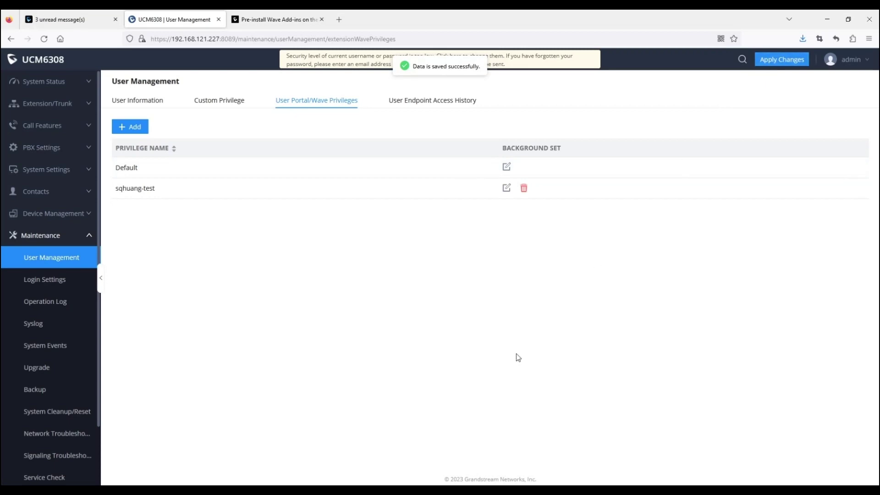
pyautogui.click(779, 60)
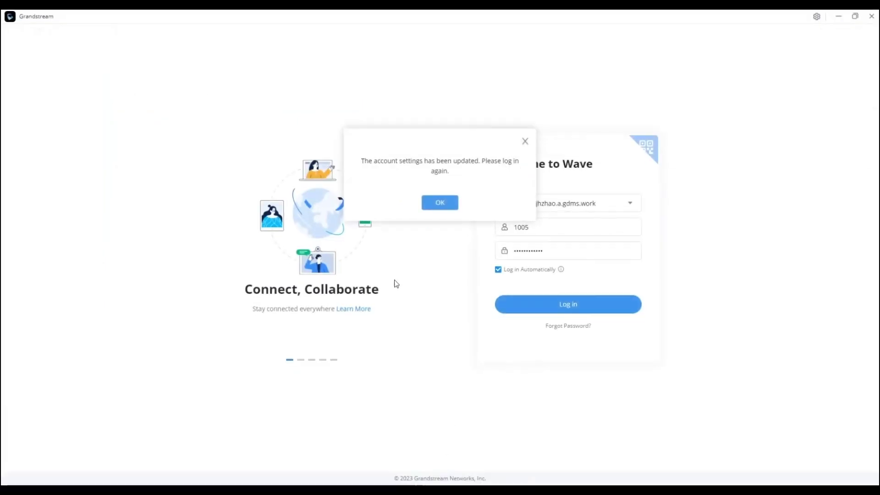
# Step: Sign back into Wave, browse the App Store add-ins, then reopen the Default privilege
pyautogui.click(446, 205)
pyautogui.click(548, 312)
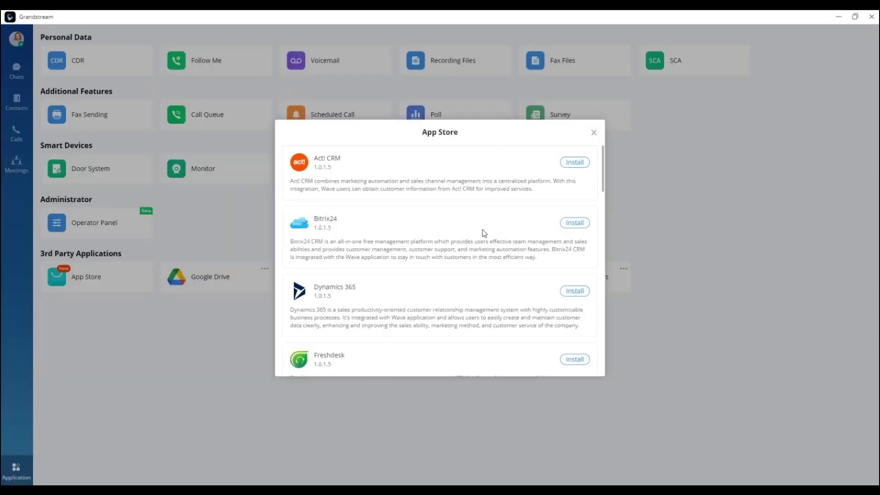
pyautogui.scroll(-1, 484, 234)
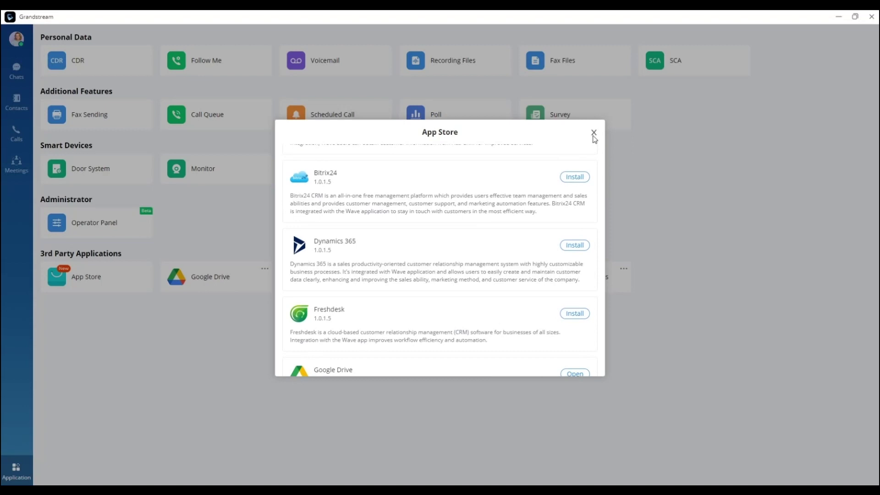
pyautogui.click(593, 132)
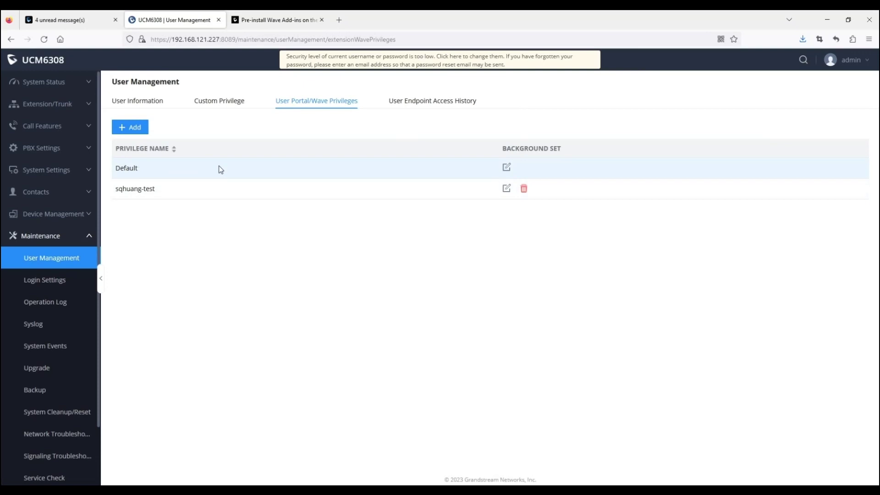
pyautogui.click(507, 167)
# Step: Open Default's Pre-Installed Apps configuration and select the Salesforce add-in name
pyautogui.scroll(-4, 261, 308)
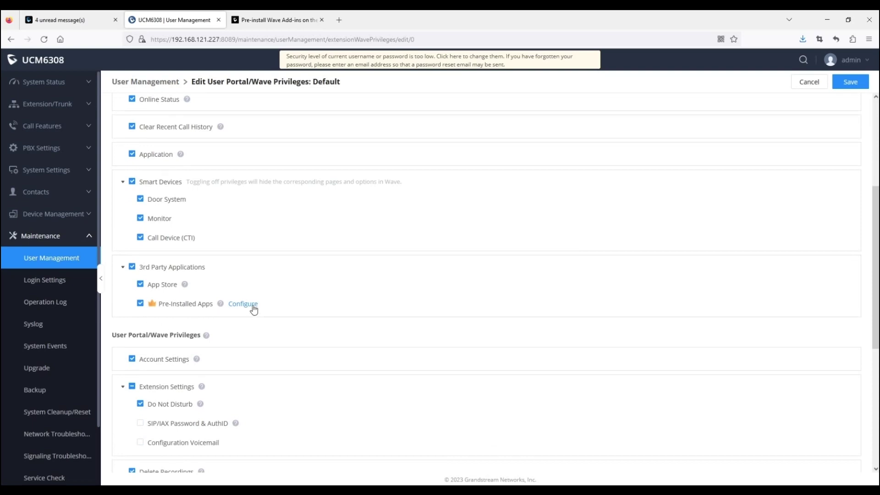
pyautogui.click(252, 305)
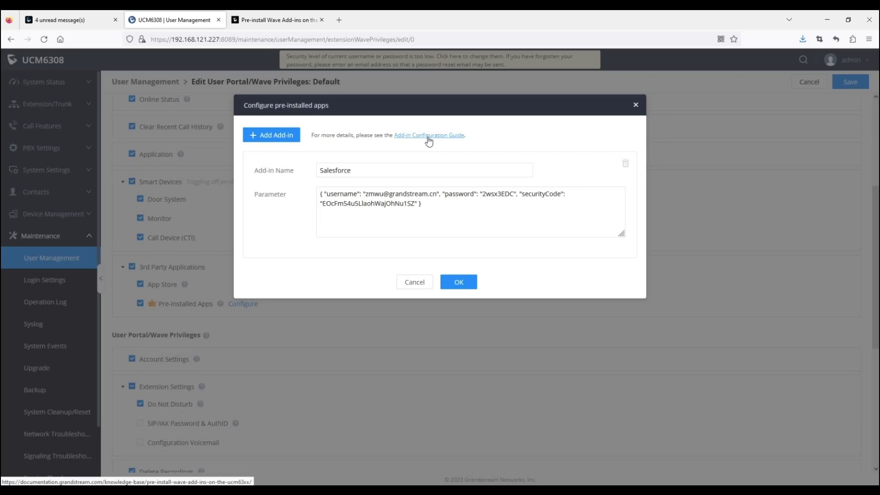
pyautogui.click(403, 170)
pyautogui.moveTo(365, 174); pyautogui.dragTo(323, 170)
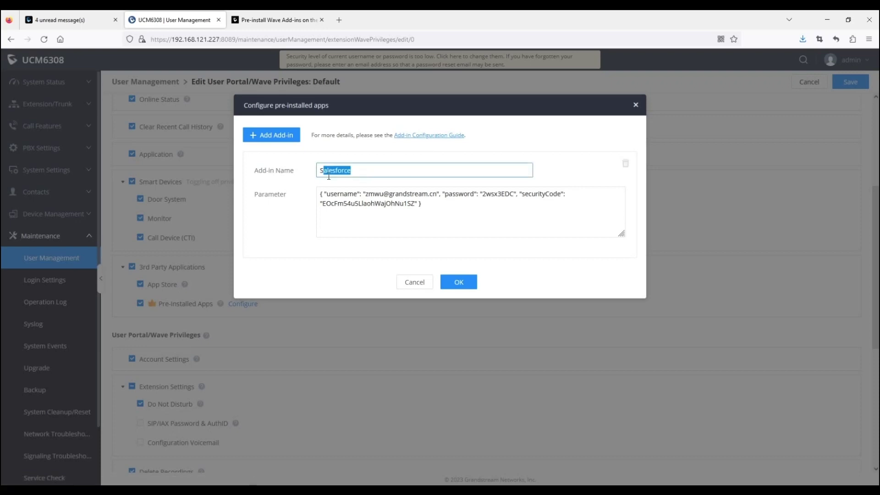
# Step: Copy 'IPVideoTalk' from the guide and paste it as a new add-in entry's name
pyautogui.click(287, 20)
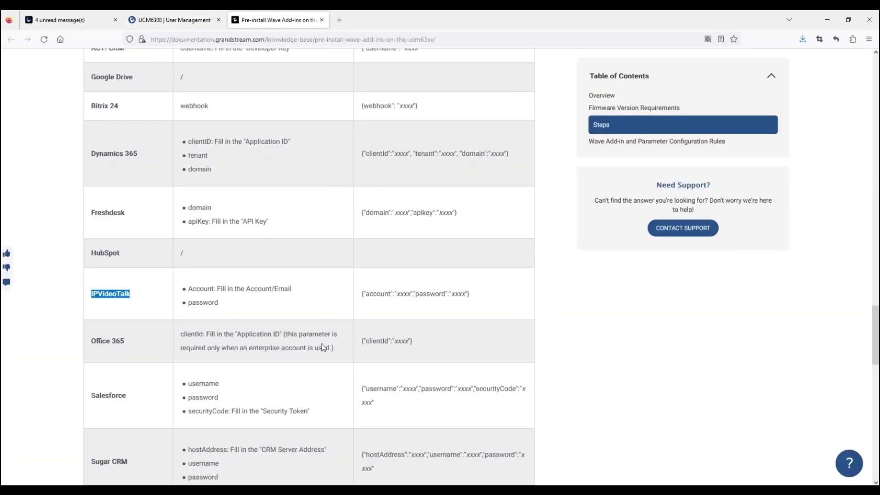
pyautogui.moveTo(136, 294); pyautogui.dragTo(90, 296)
pyautogui.hotkey('ctrl', 'c')
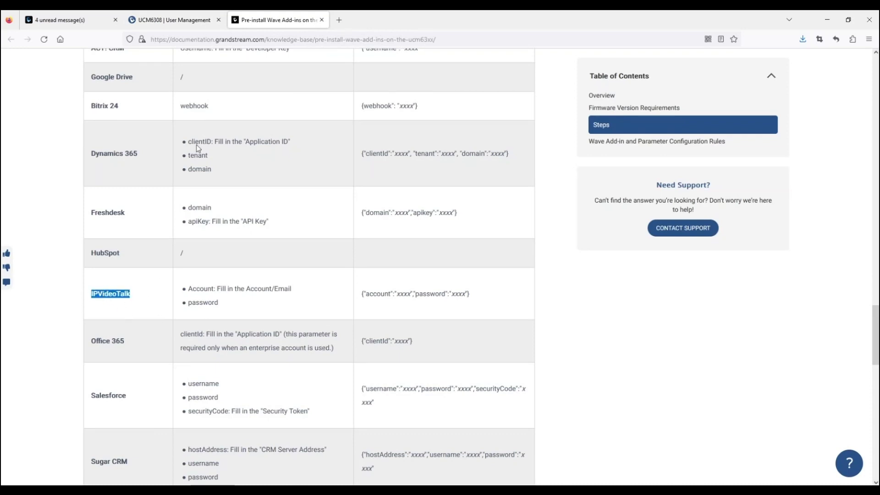
pyautogui.click(174, 20)
pyautogui.click(284, 136)
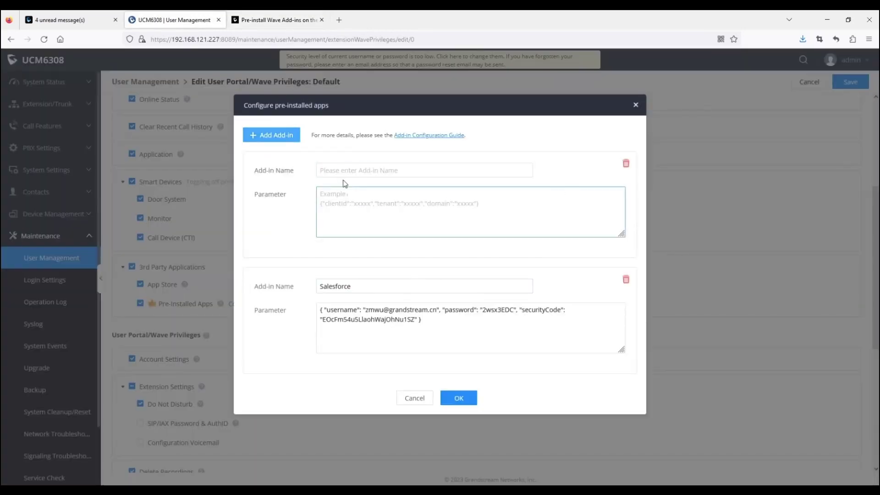
pyautogui.click(340, 172)
pyautogui.hotkey('ctrl', 'v')
# Step: Copy the IPVideoTalk account-and-password parameter template from the documentation
pyautogui.click(283, 20)
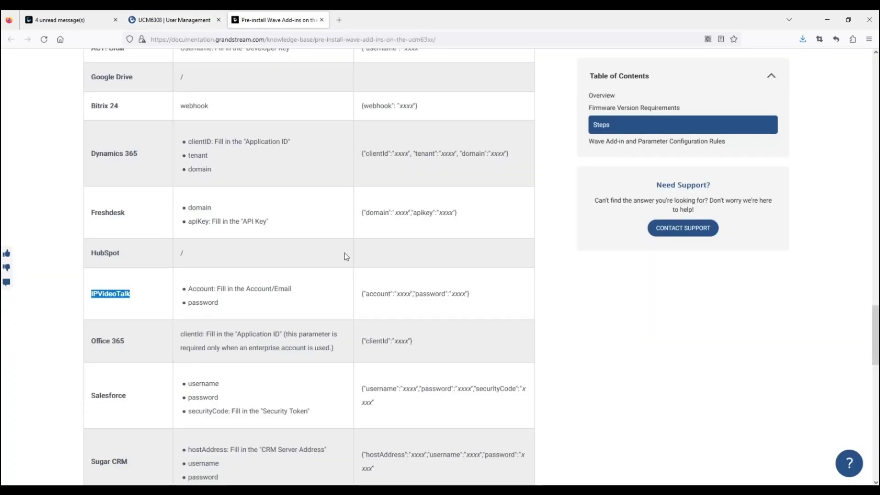
pyautogui.moveTo(470, 298); pyautogui.dragTo(360, 299)
pyautogui.hotkey('ctrl', 'c')
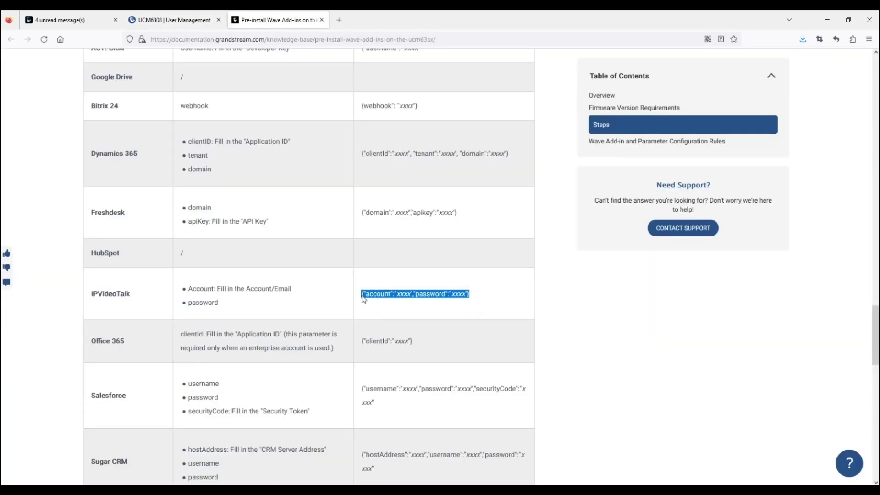
pyautogui.click(174, 20)
# Step: Paste the template into IPVideoTalk's Parameter, replacing placeholders with the test account's e-mail and password
pyautogui.click(375, 201)
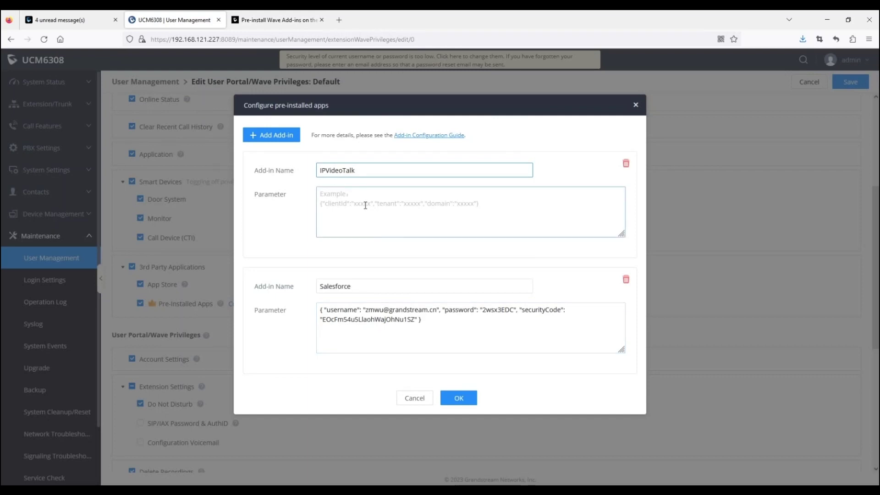
pyautogui.hotkey('ctrl', 'v')
pyautogui.click(361, 201)
pyautogui.doubleClick(361, 201)
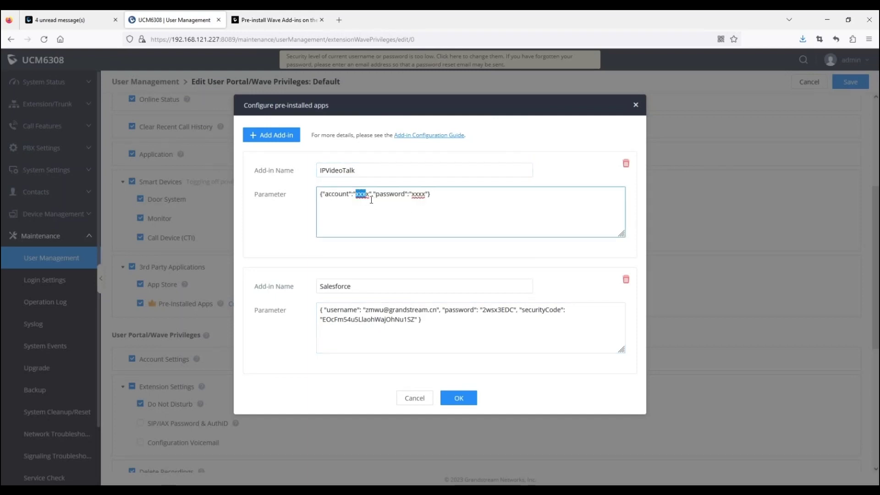
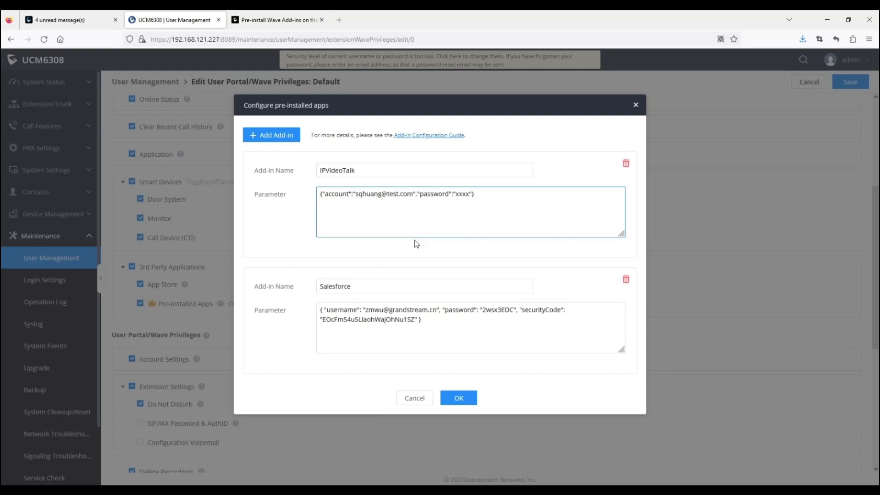
pyautogui.doubleClick(463, 198)
pyautogui.write('12345')
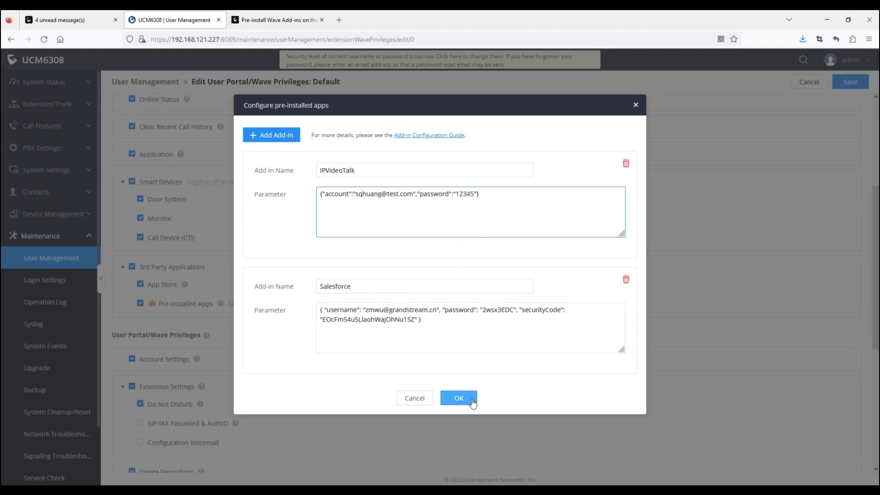
# Step: Remove the extra empty add-in entry, confirm the configuration, save Default and apply changes
pyautogui.click(274, 135)
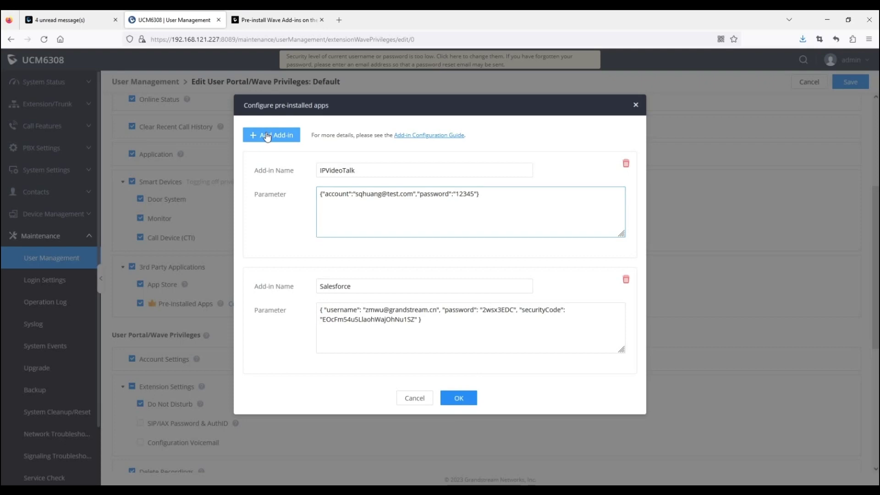
pyautogui.click(618, 164)
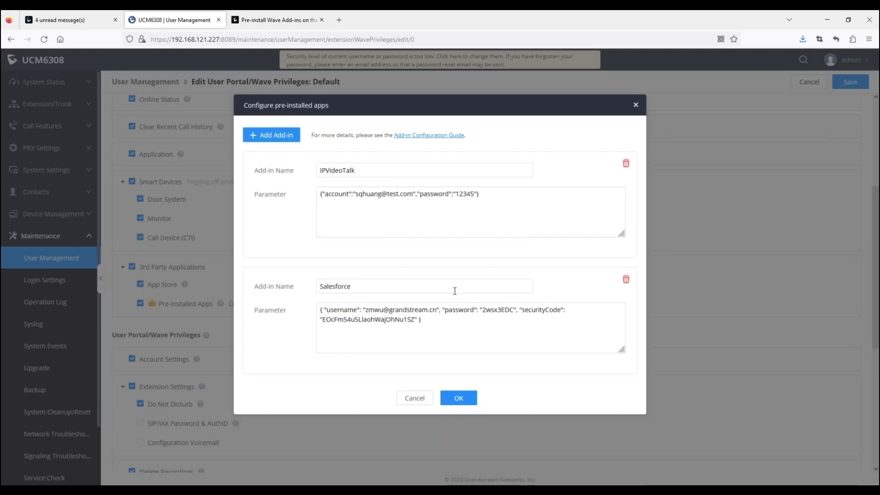
pyautogui.click(458, 397)
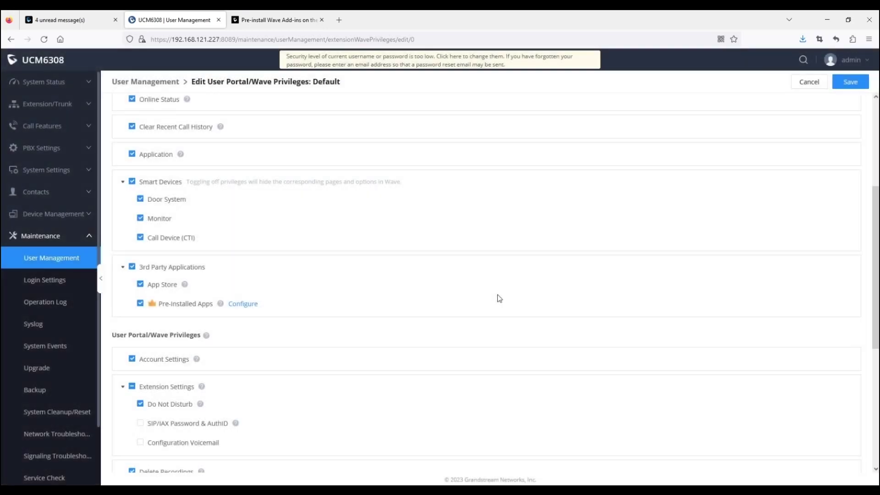
pyautogui.click(864, 88)
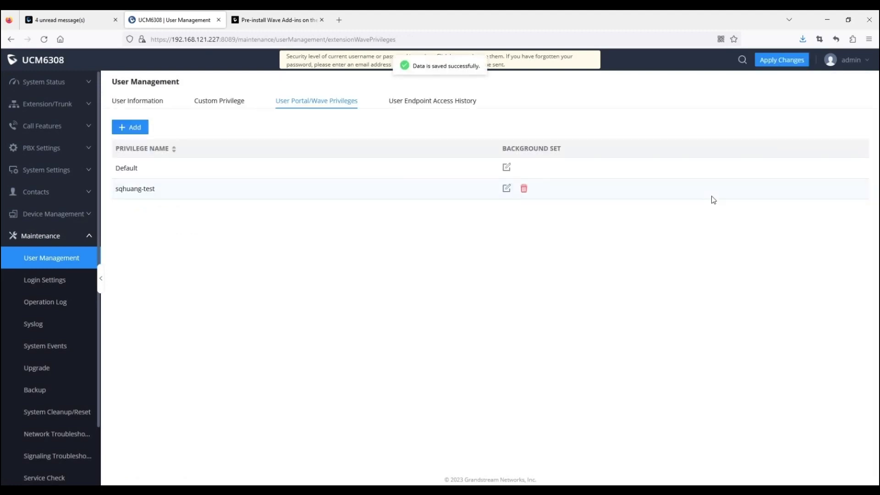
pyautogui.click(760, 64)
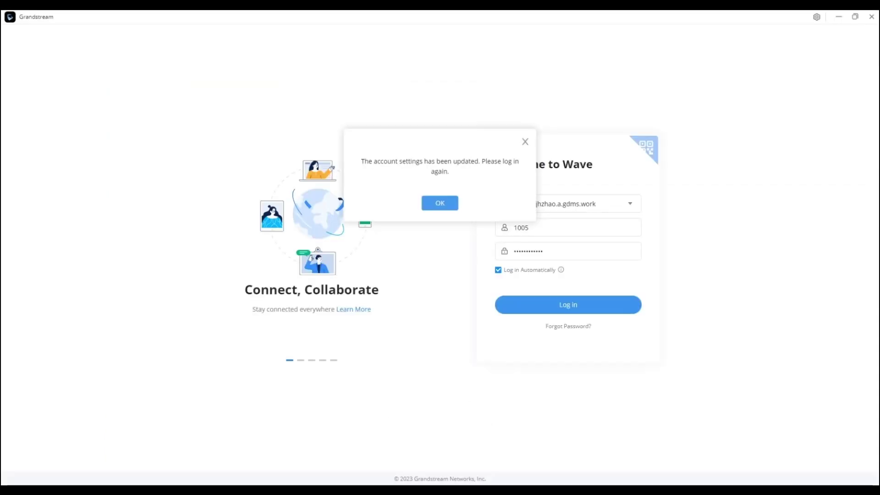
# Step: Log back into Wave, open IPVideoTalk, and reveal its prefilled account e-mail and password
pyautogui.click(443, 206)
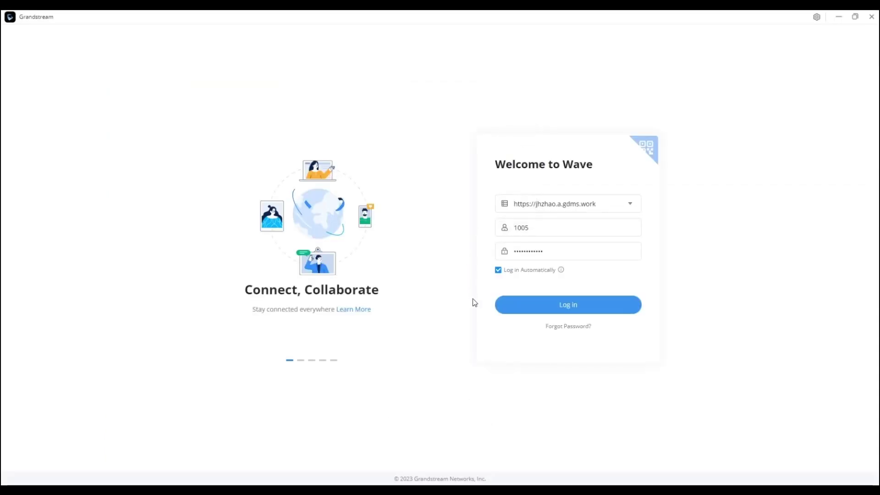
pyautogui.click(579, 304)
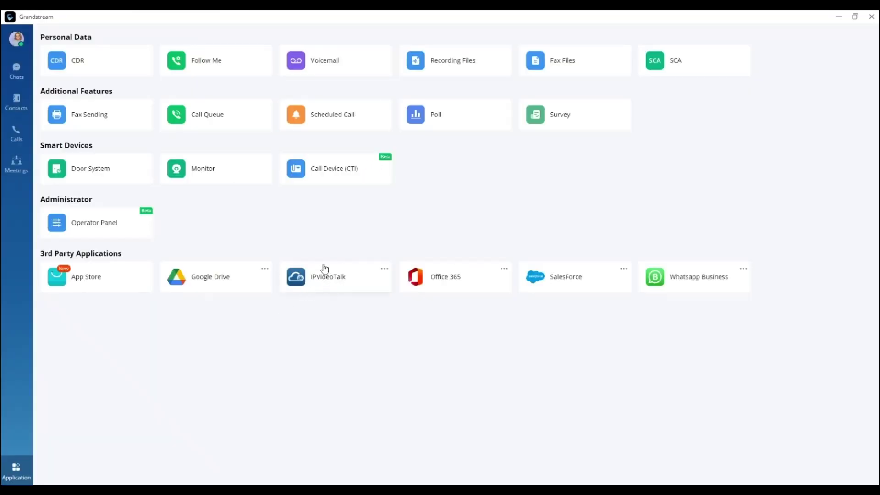
pyautogui.click(341, 284)
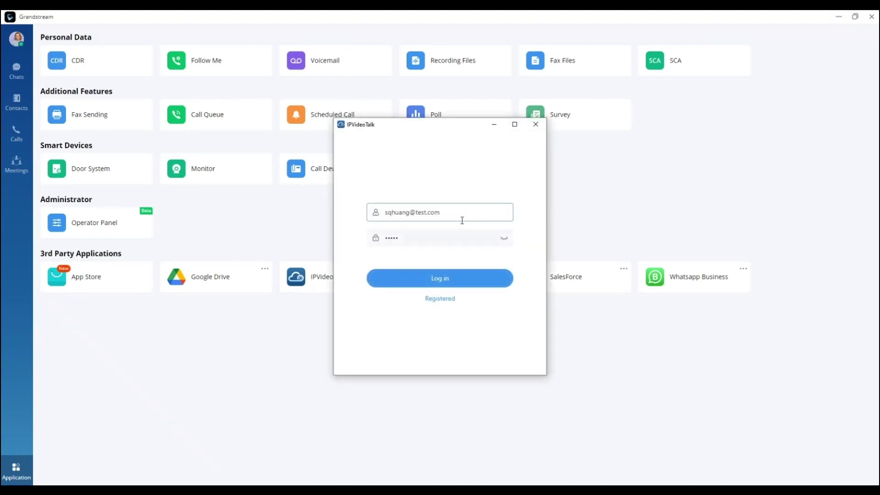
pyautogui.moveTo(462, 220); pyautogui.dragTo(381, 215)
pyautogui.click(478, 216)
pyautogui.click(504, 239)
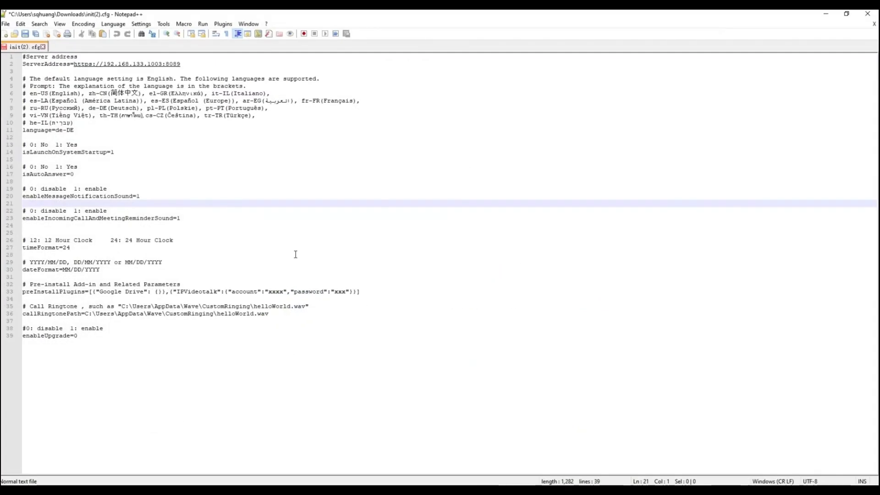
# Step: Highlight the ServerAddress, language and isAutoAnswer lines in init(2).cfg
pyautogui.moveTo(38, 65); pyautogui.dragTo(201, 68)
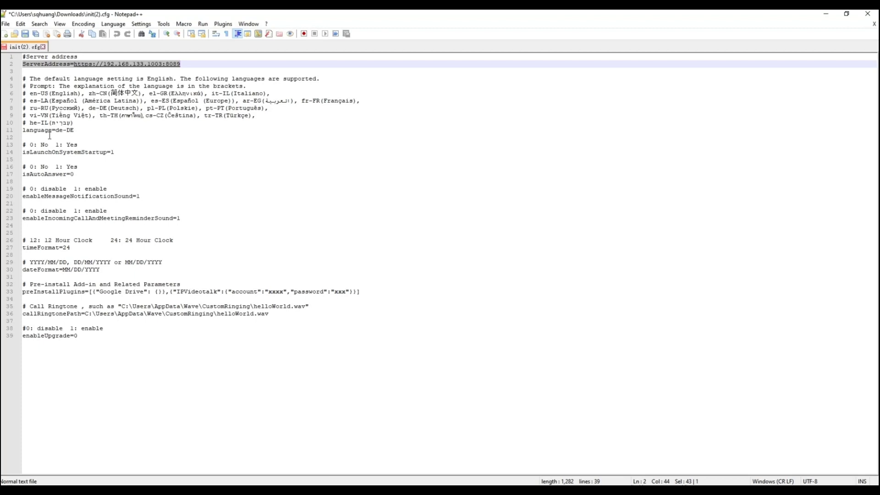
pyautogui.moveTo(45, 131); pyautogui.dragTo(97, 134)
pyautogui.moveTo(42, 176); pyautogui.dragTo(93, 180)
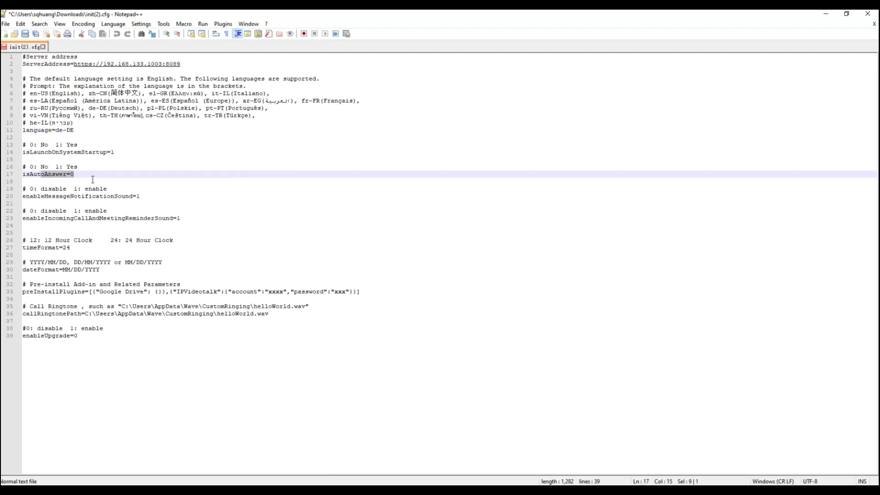